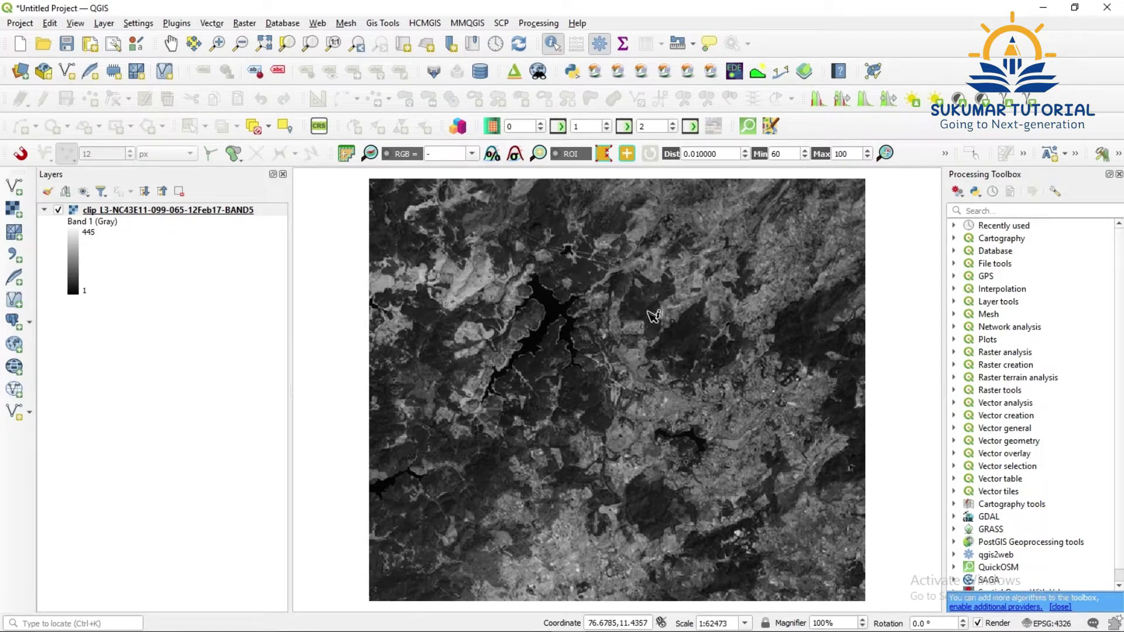
# - Read the Band 1 values of three raster pixels, such as 11, 207 and 61
pyautogui.click(560, 316)
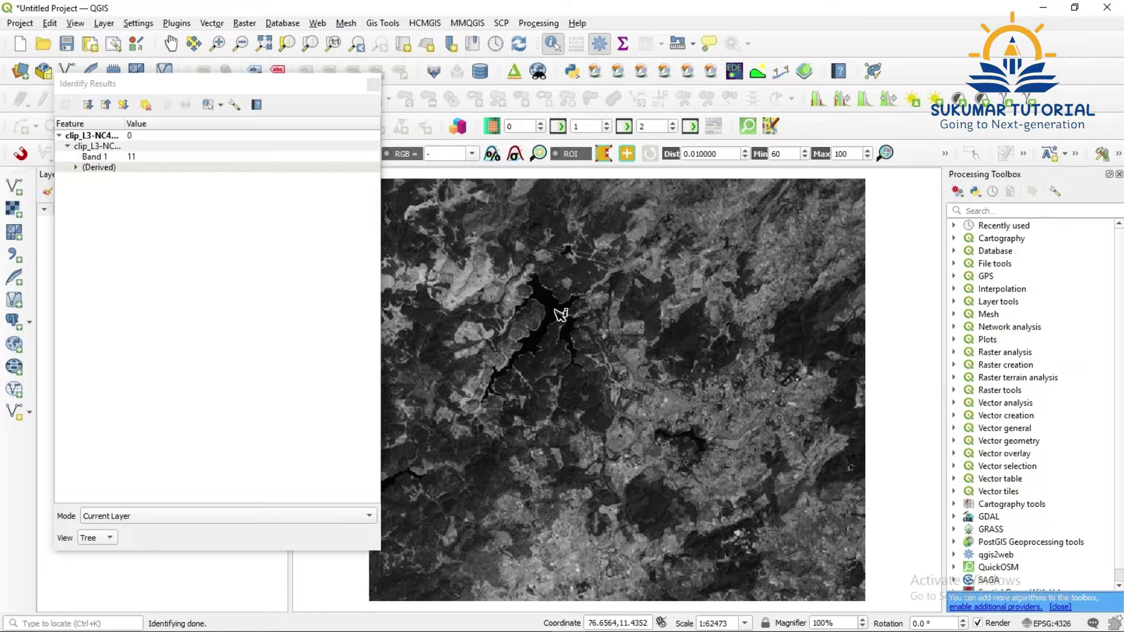
pyautogui.click(639, 364)
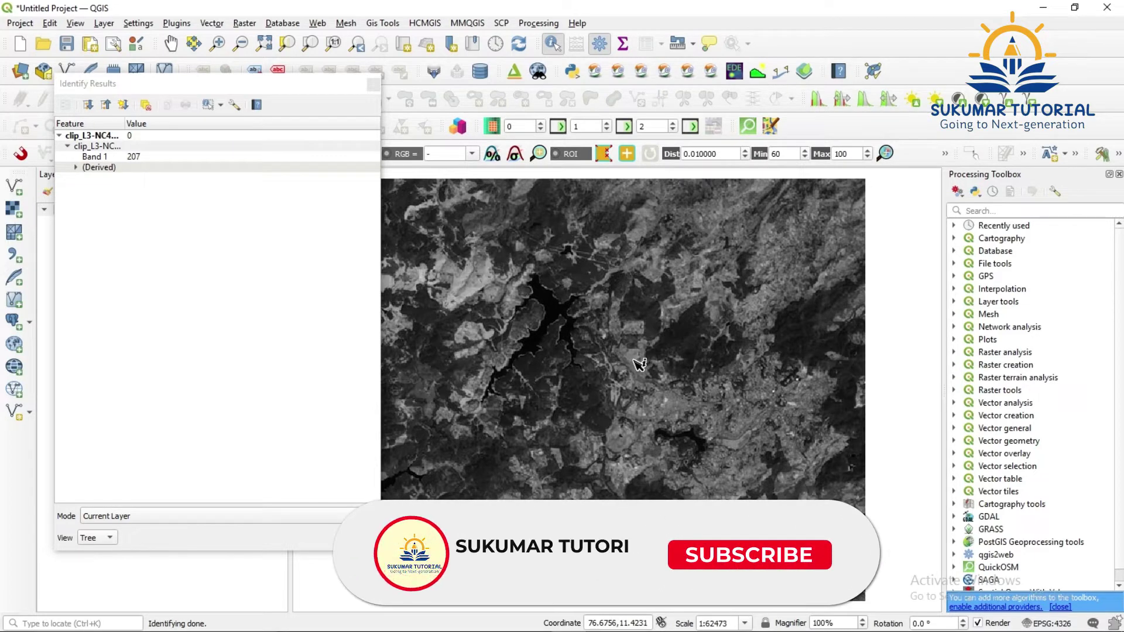
pyautogui.click(701, 325)
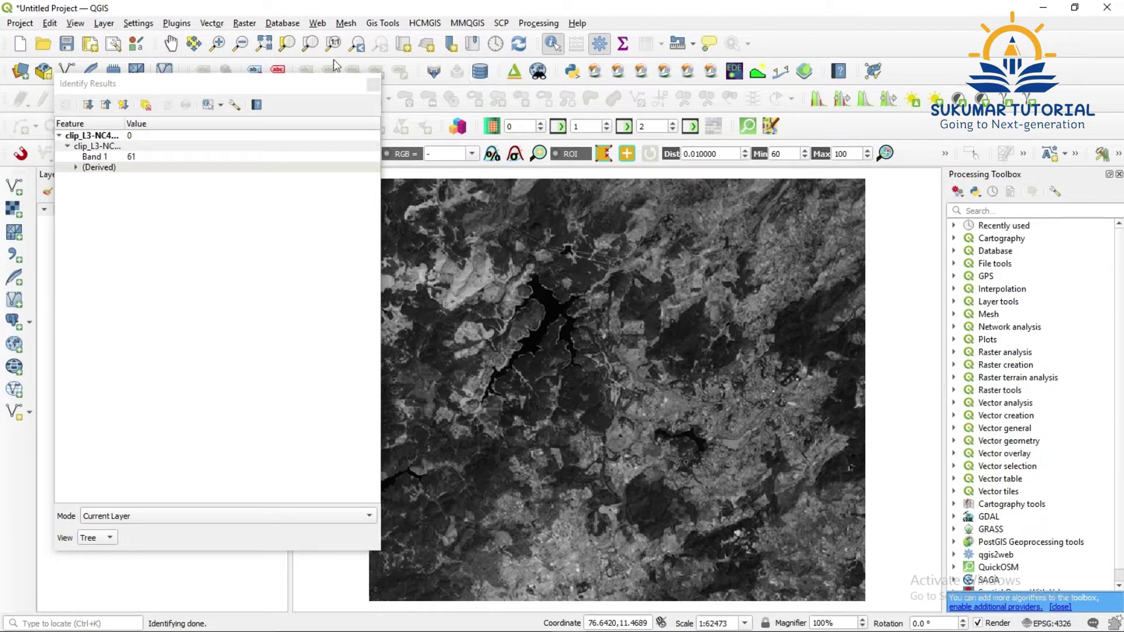
pyautogui.click(217, 43)
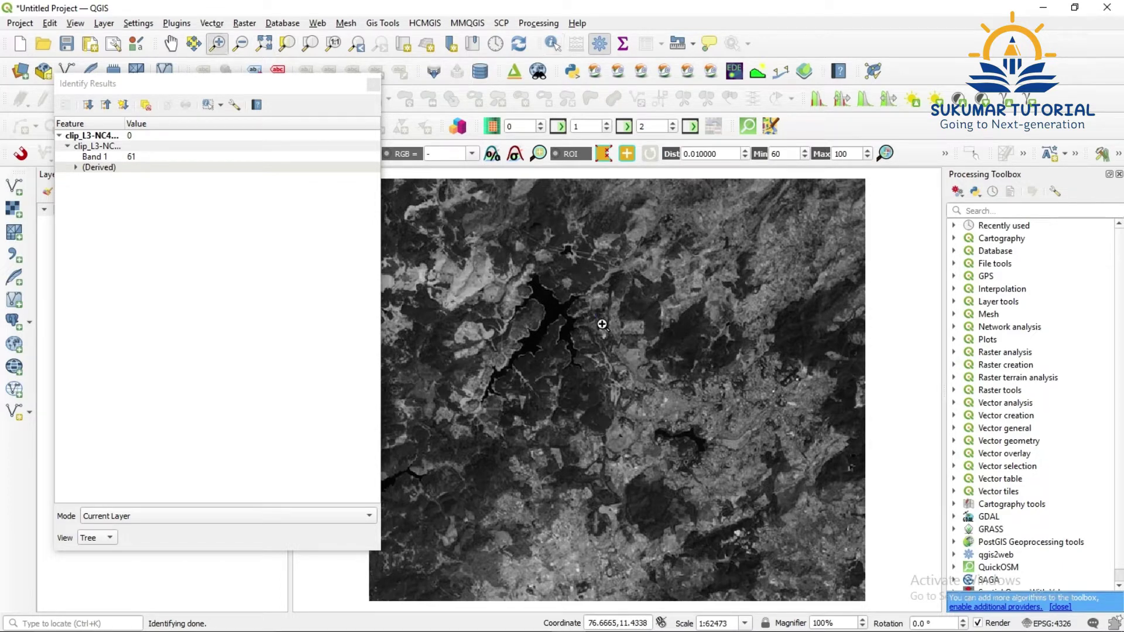
# - Zoom in twice near the water body until pixels show as squares, then read five pixel values like 52 and 132
pyautogui.moveTo(593, 313); pyautogui.dragTo(645, 384)
pyautogui.moveTo(574, 313); pyautogui.dragTo(702, 431)
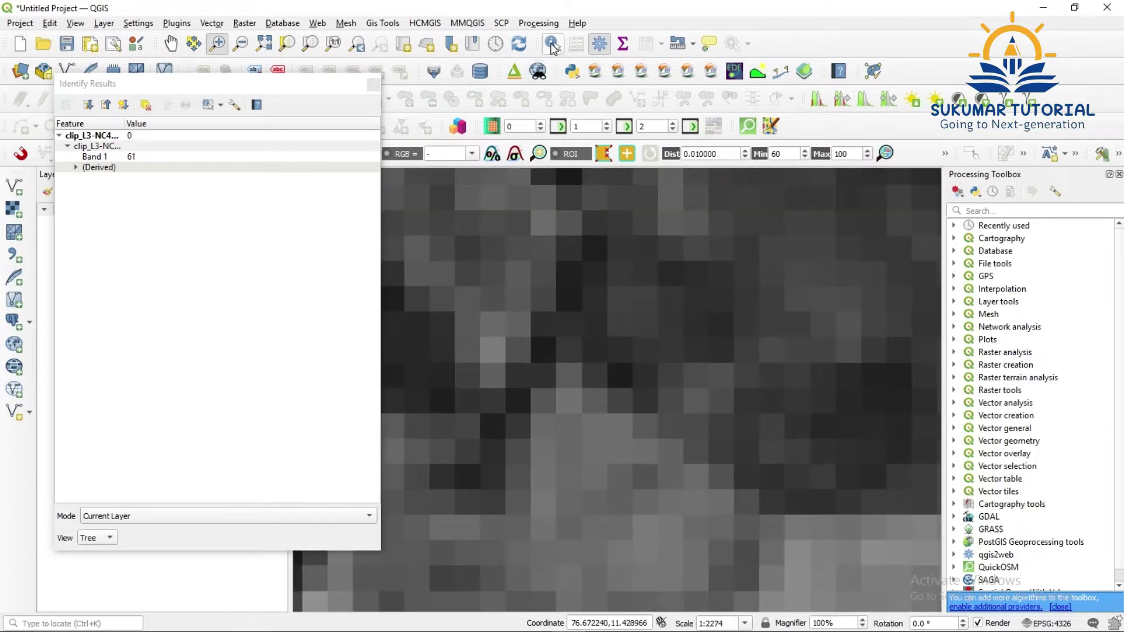
pyautogui.click(553, 44)
pyautogui.click(574, 302)
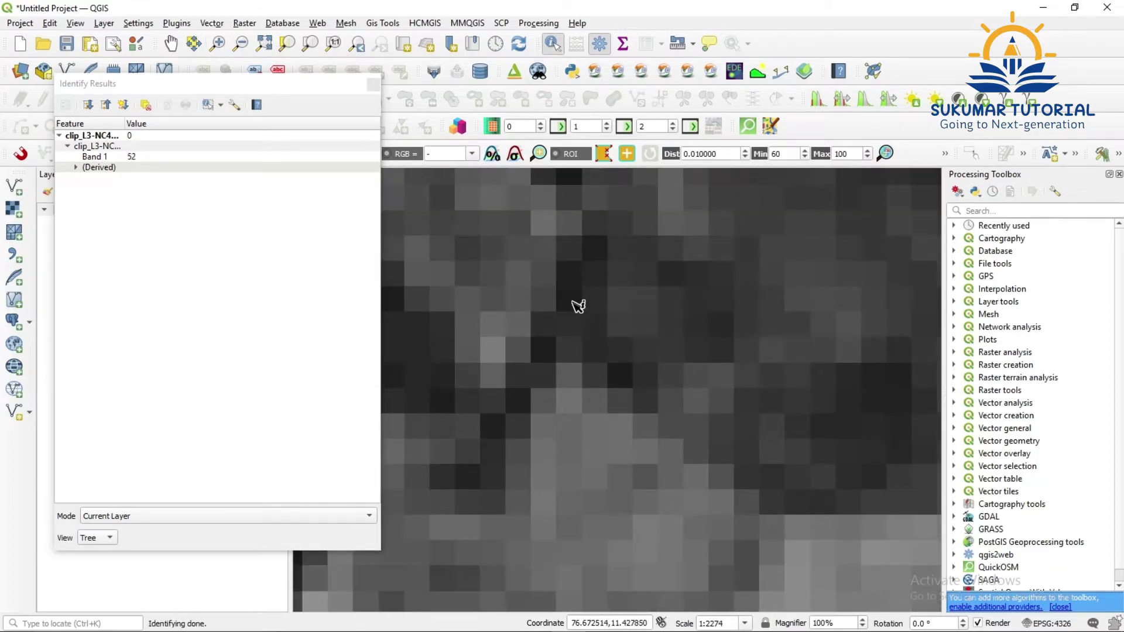
pyautogui.click(568, 379)
pyautogui.click(577, 434)
pyautogui.click(683, 428)
pyautogui.click(675, 417)
# - Close Identify Results and return to the full raster extent
pyautogui.click(373, 86)
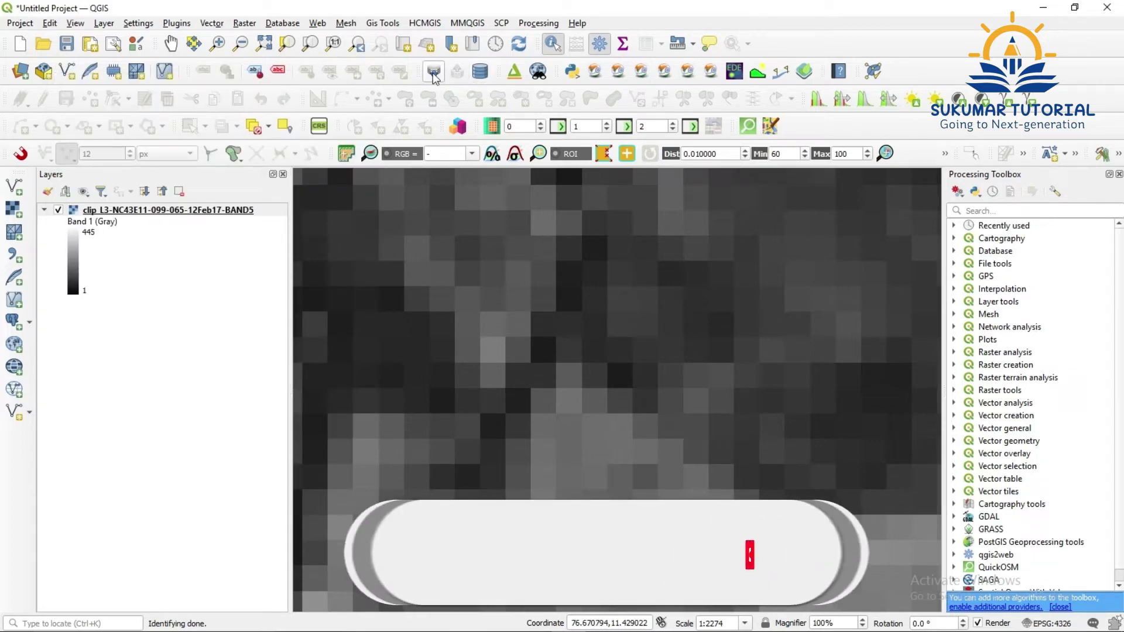
pyautogui.click(264, 44)
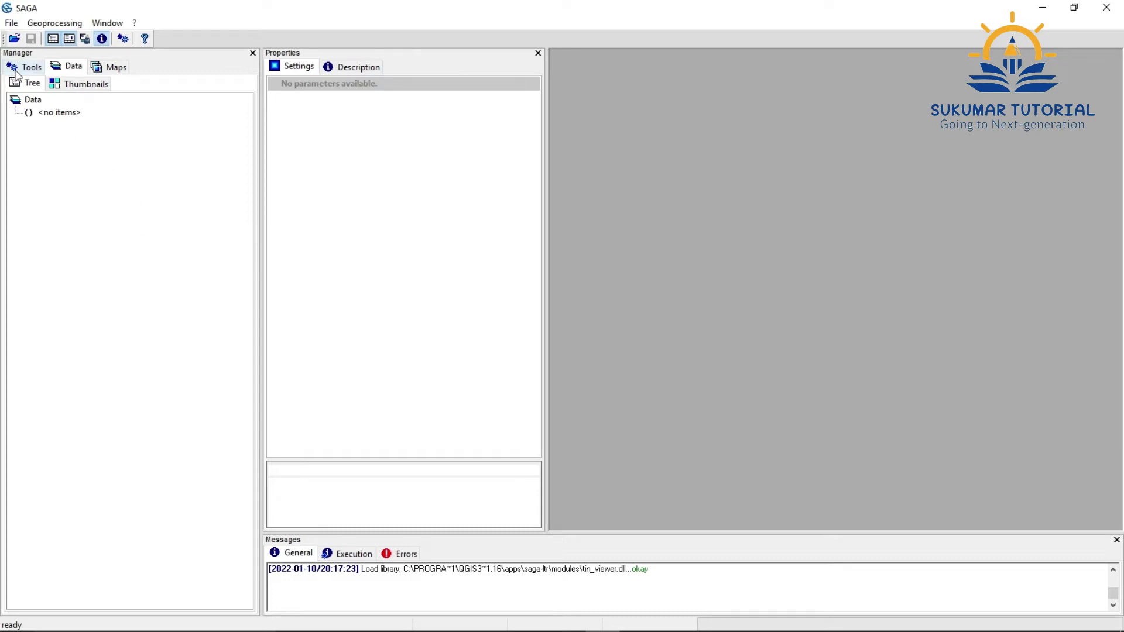
# - Load the Ootybnd5 grid and show it in a map window with graduated colours (45.6831–121.739)
pyautogui.click(14, 39)
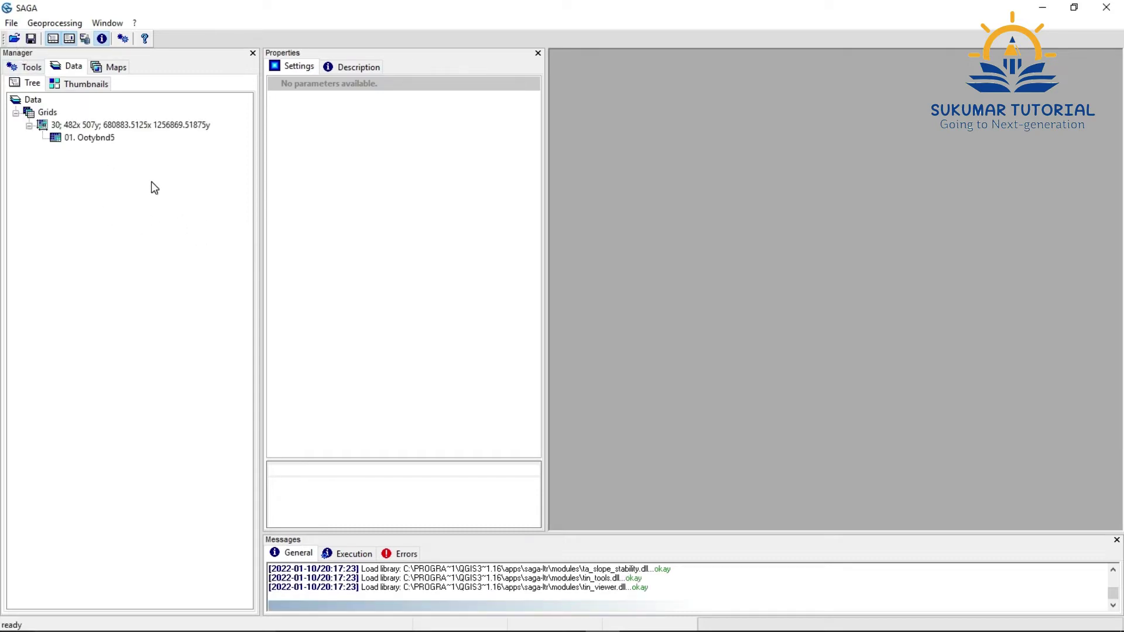
pyautogui.doubleClick(104, 140)
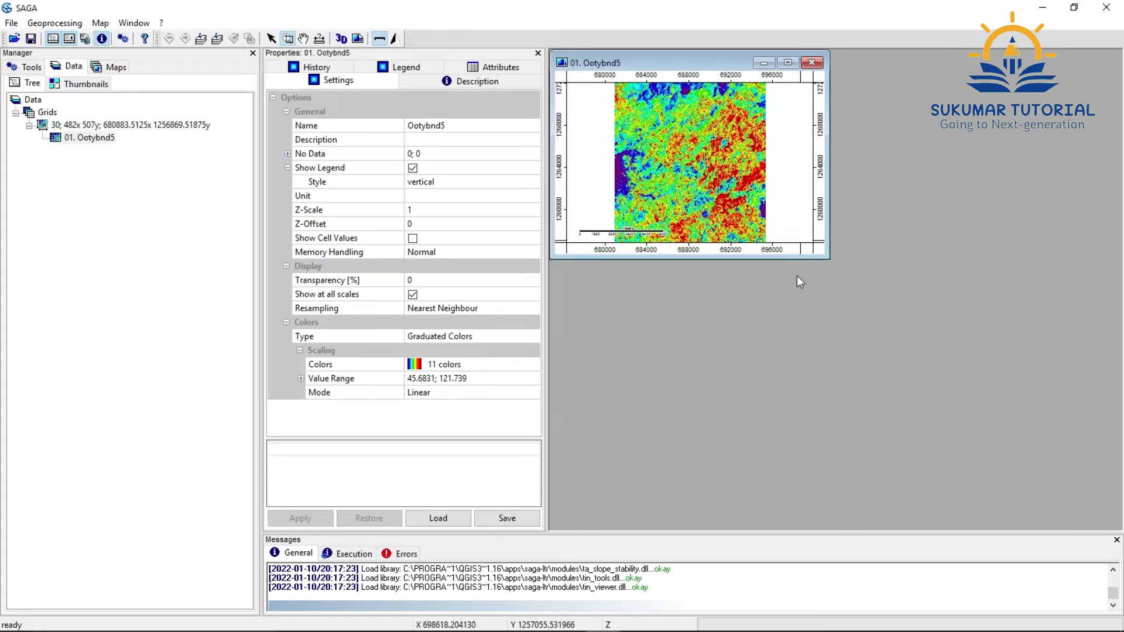
pyautogui.moveTo(710, 66); pyautogui.dragTo(741, 70)
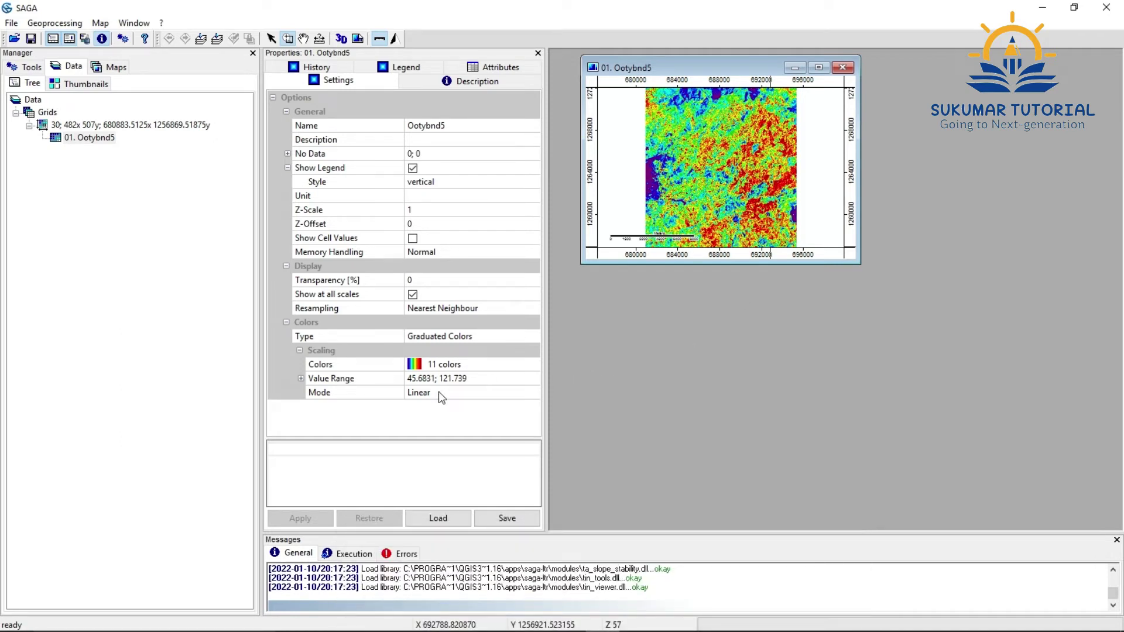
# - Set the grid's Colors Type to Shade and maximize the map window
pyautogui.click(468, 336)
pyautogui.click(491, 409)
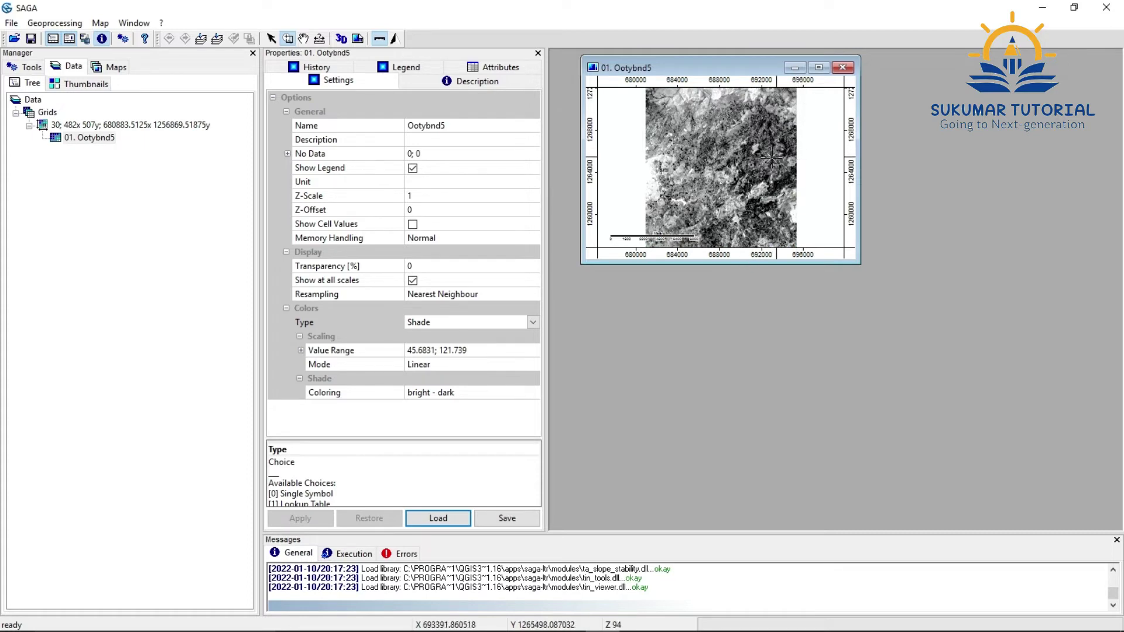
pyautogui.click(820, 67)
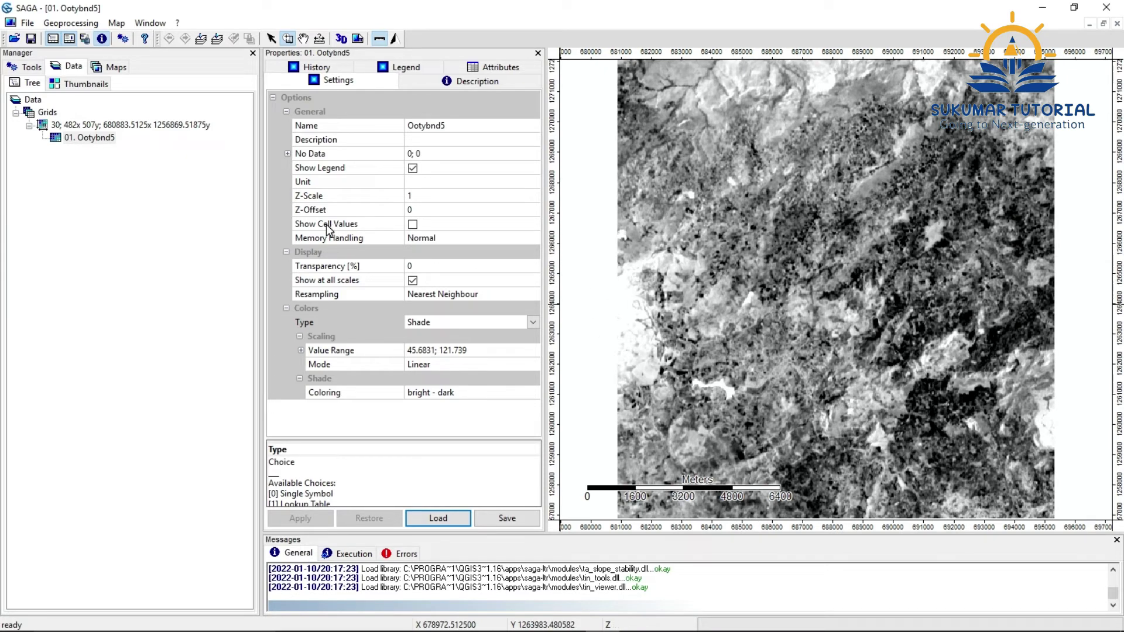
# - Enable Show Cell Values and set the shading to dark - bright
pyautogui.click(414, 225)
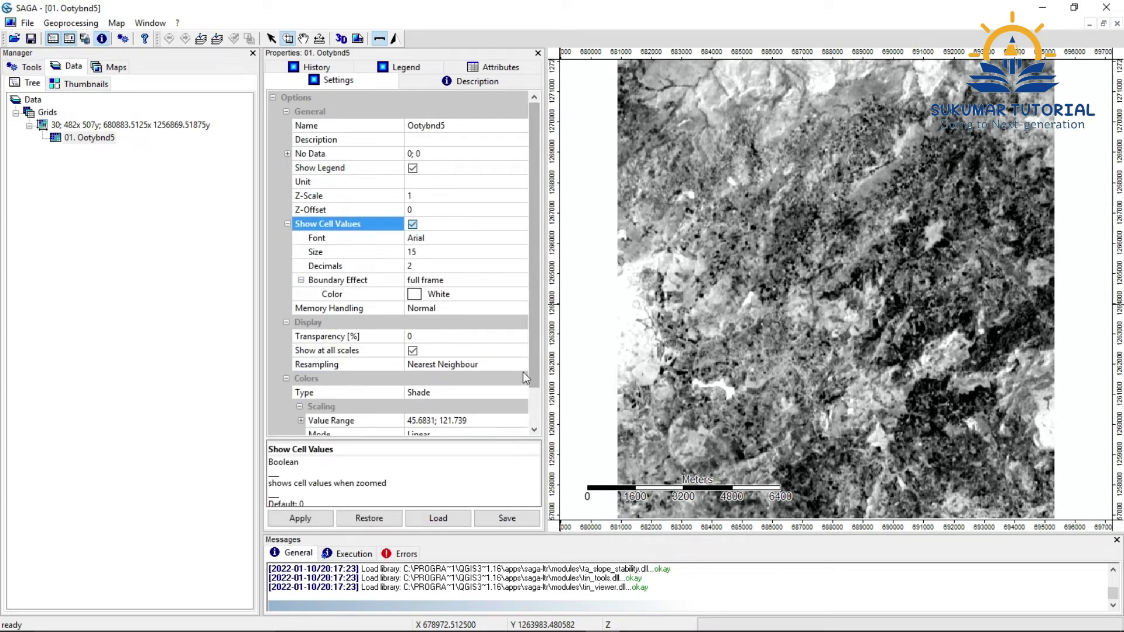
pyautogui.scroll(-1, 536, 371)
pyautogui.click(462, 421)
pyautogui.press('Down')
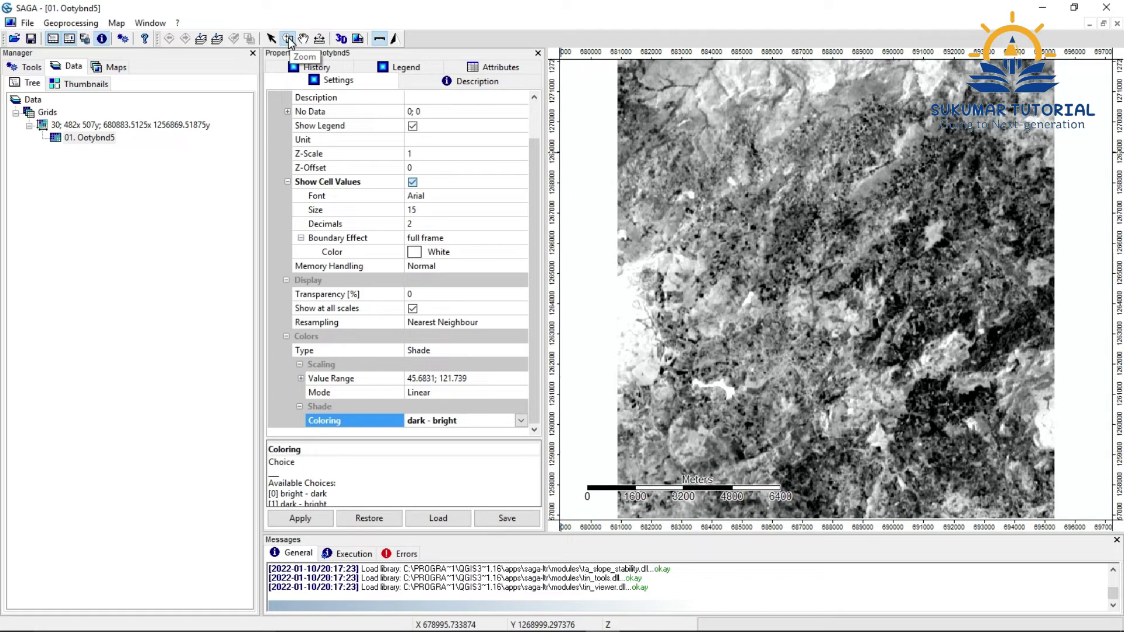
# - Zoom into the grey grid repeatedly until cells display values like 101.00 and 105.00
pyautogui.moveTo(745, 184); pyautogui.dragTo(940, 376)
pyautogui.moveTo(766, 202); pyautogui.dragTo(895, 370)
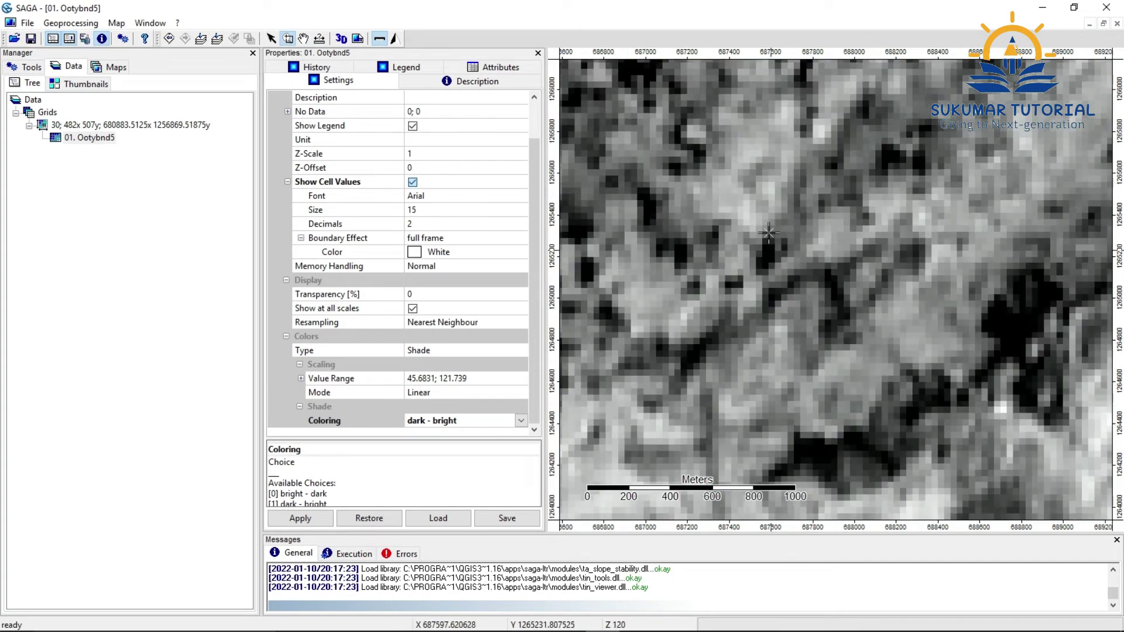
pyautogui.click(902, 353)
pyautogui.moveTo(672, 107); pyautogui.dragTo(1018, 466)
pyautogui.moveTo(702, 196); pyautogui.dragTo(923, 410)
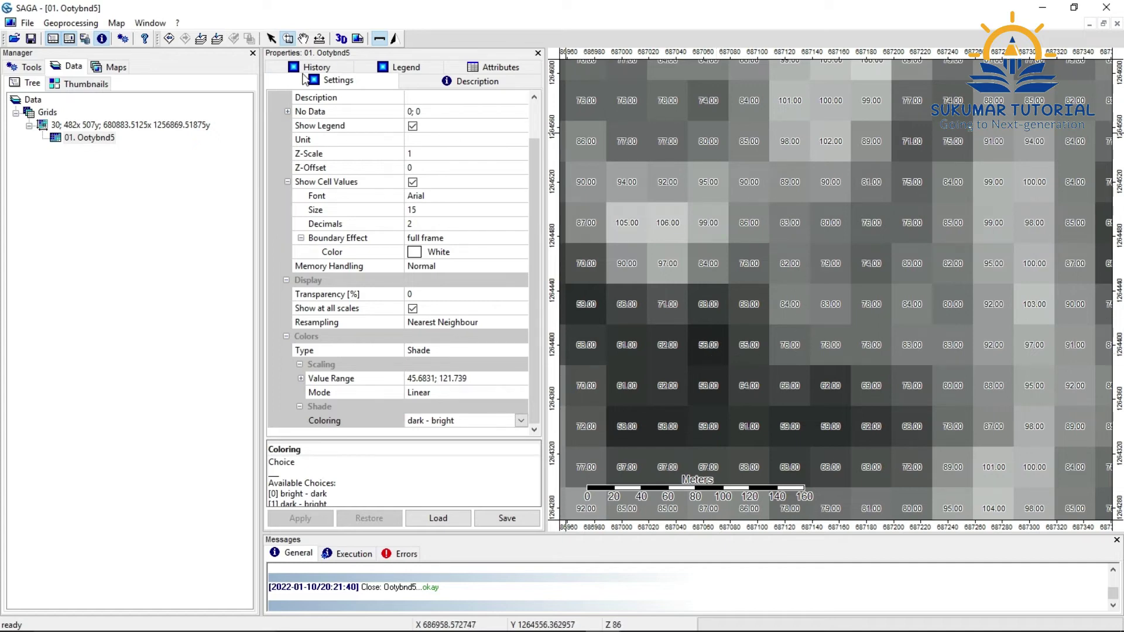
# - Pan the close-up to neighbouring cells showing values like 112.00 and 115.00
pyautogui.click(303, 38)
pyautogui.moveTo(818, 182); pyautogui.dragTo(842, 402)
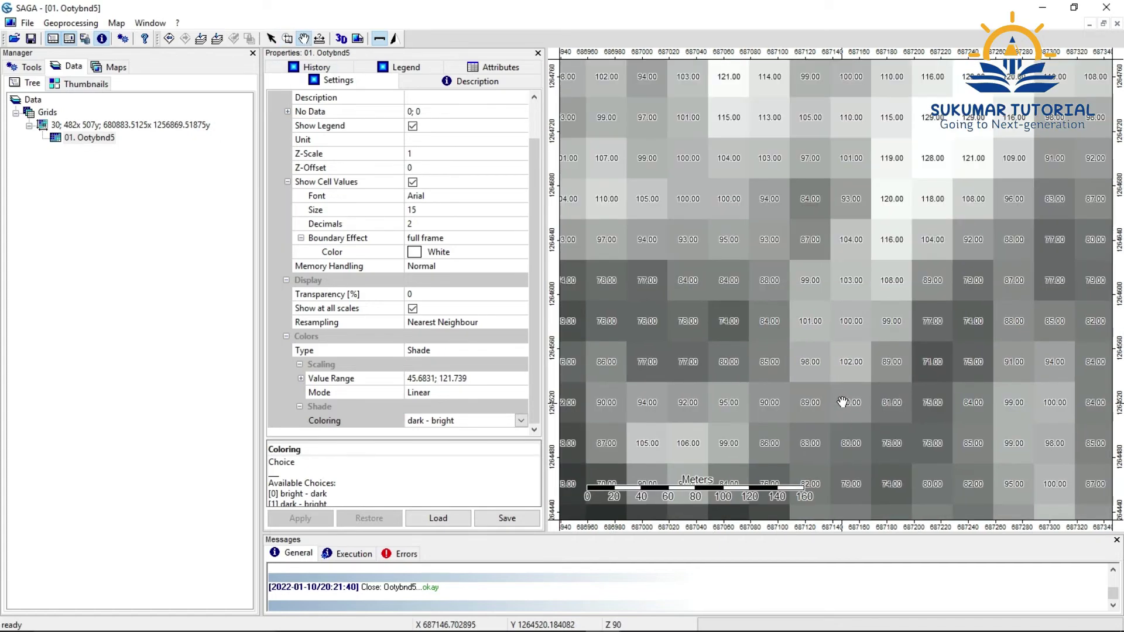